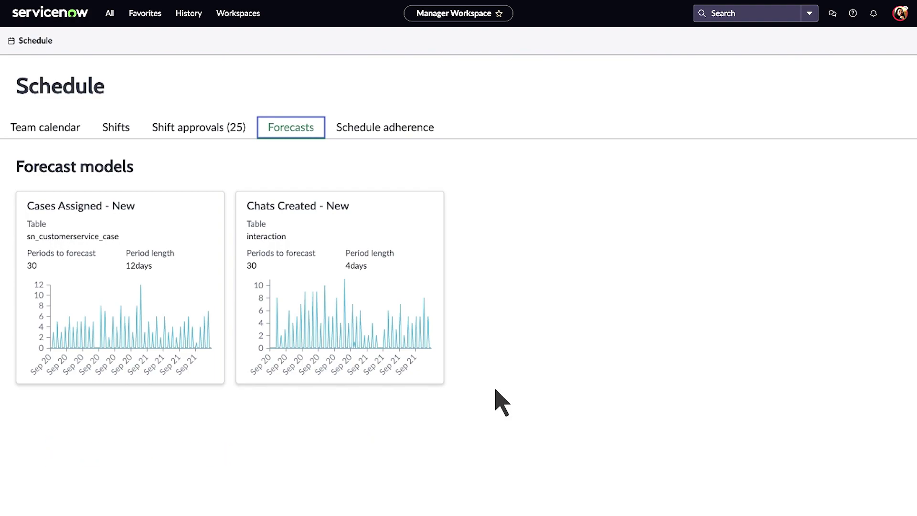
- Open the Cases Assigned - New forecast model and inspect historical and Friday 23 forecast values
left_click(141, 266)
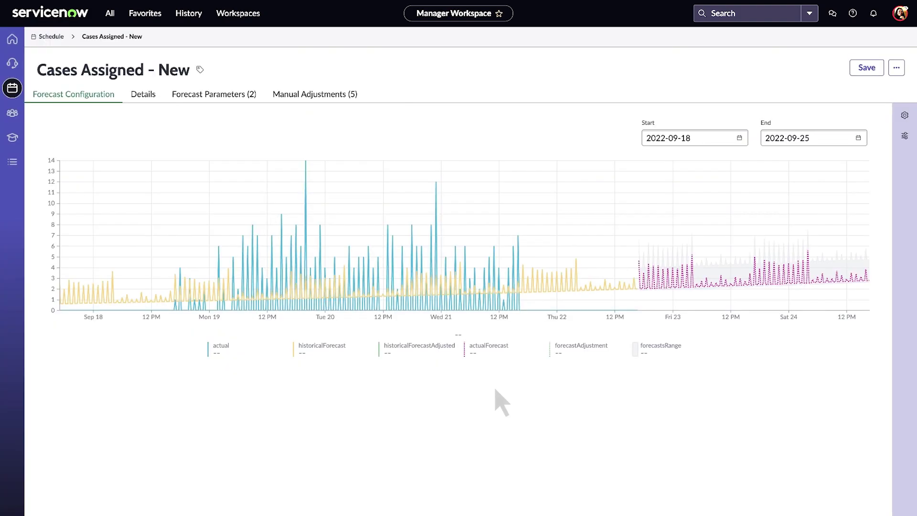
left_click(401, 246)
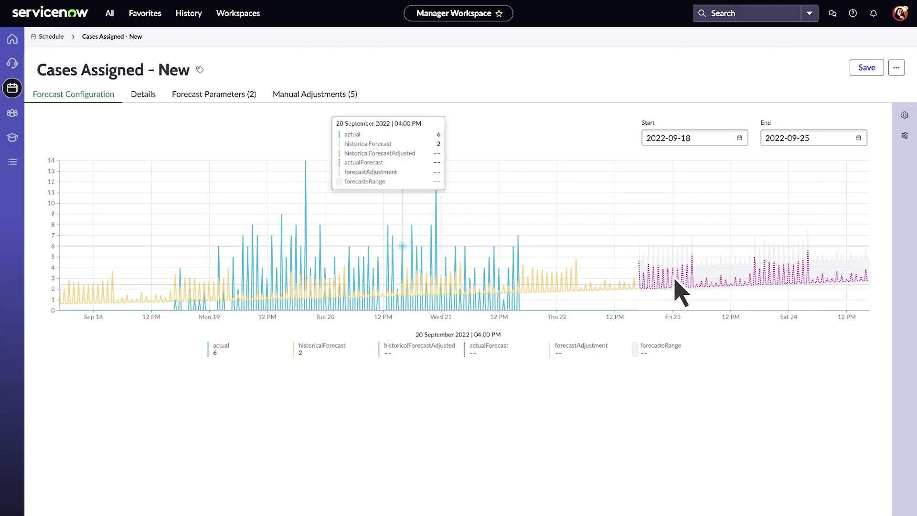
left_click(703, 281)
- Draft a new forecast parameter: Days unit, period length 1, 30 periods, Auto algorithm
left_click(904, 117)
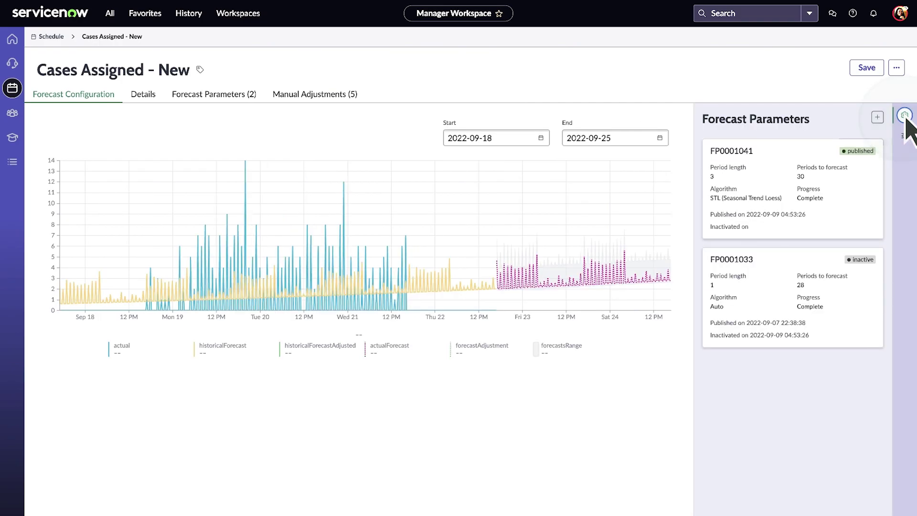
left_click(879, 118)
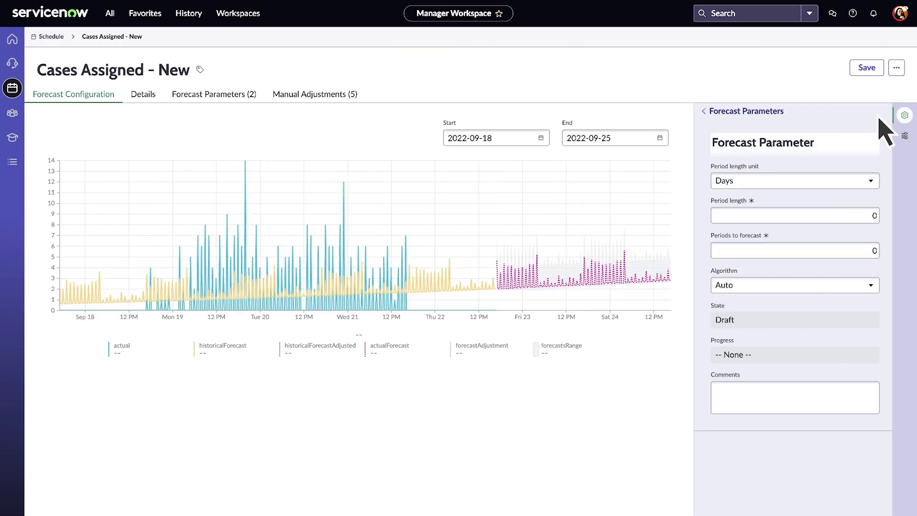
left_click(870, 180)
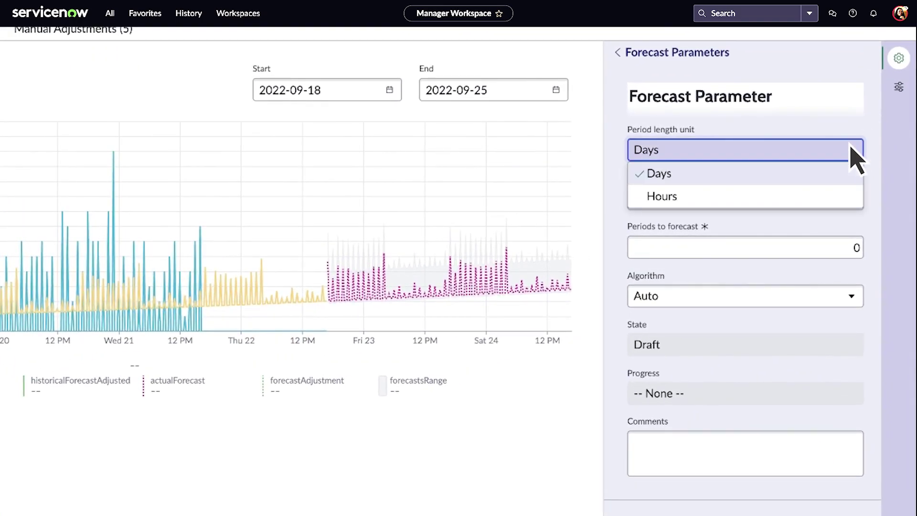
left_click(851, 149)
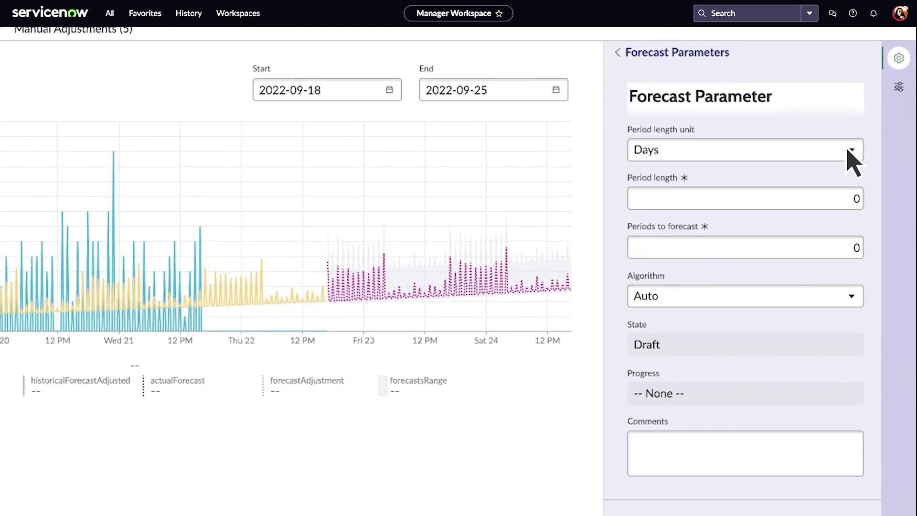
left_click(782, 248)
type("30")
left_click(782, 296)
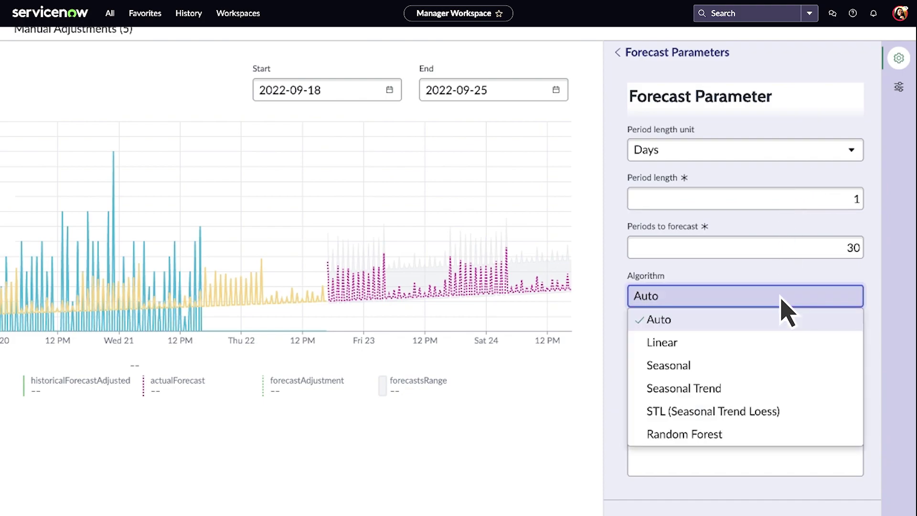
left_click(782, 298)
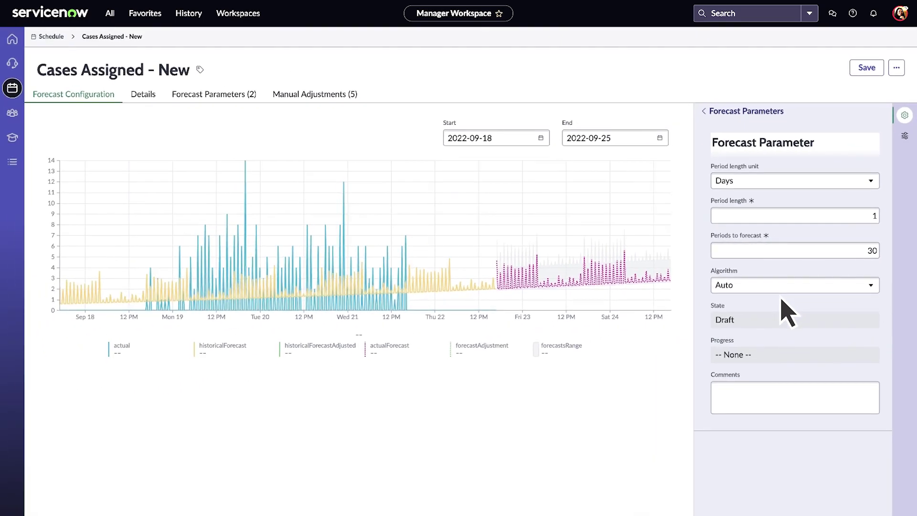
- Close the Forecast Parameters panel and bring up a blank Manual Adjustment form
left_click(905, 115)
mouse_move(705, 239)
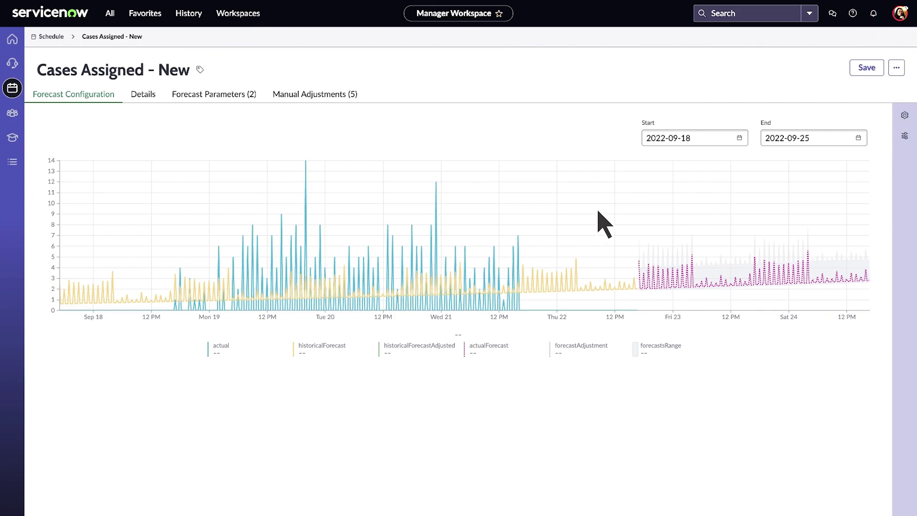
left_click(905, 136)
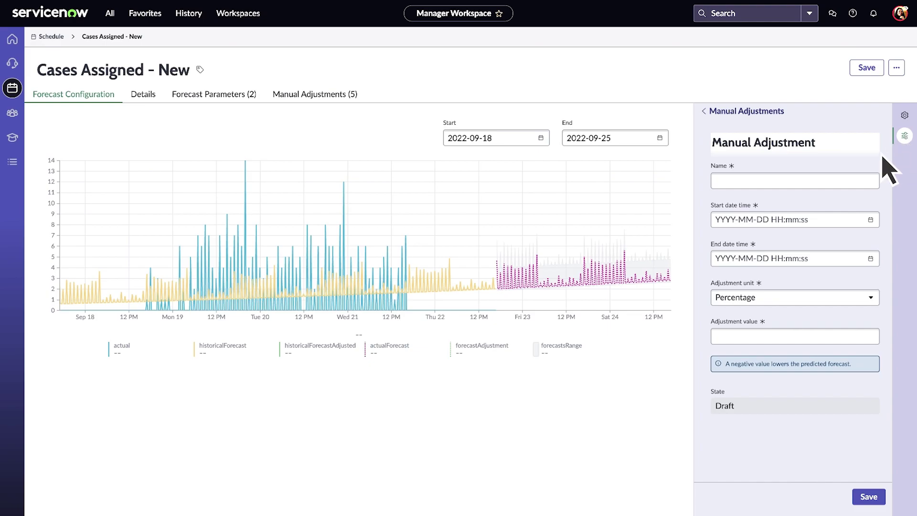
left_click(843, 186)
type("Adjust Sep 24th")
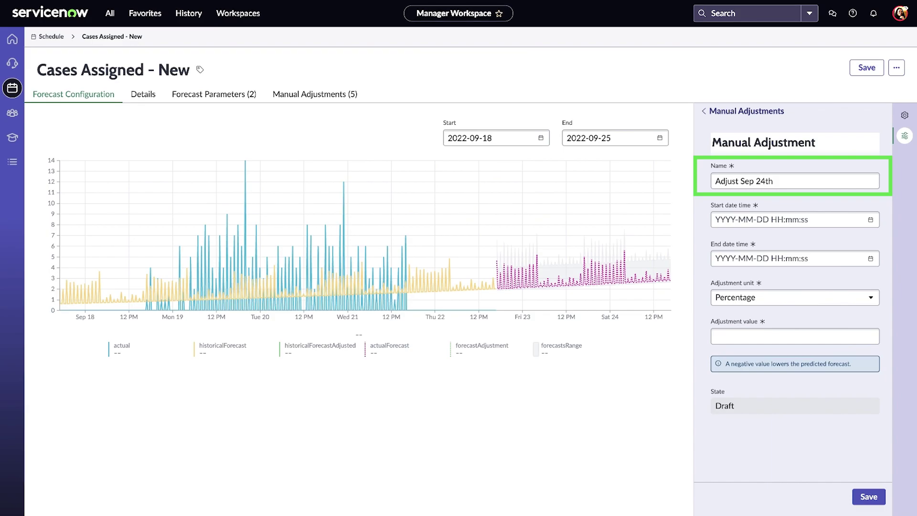
left_click(871, 220)
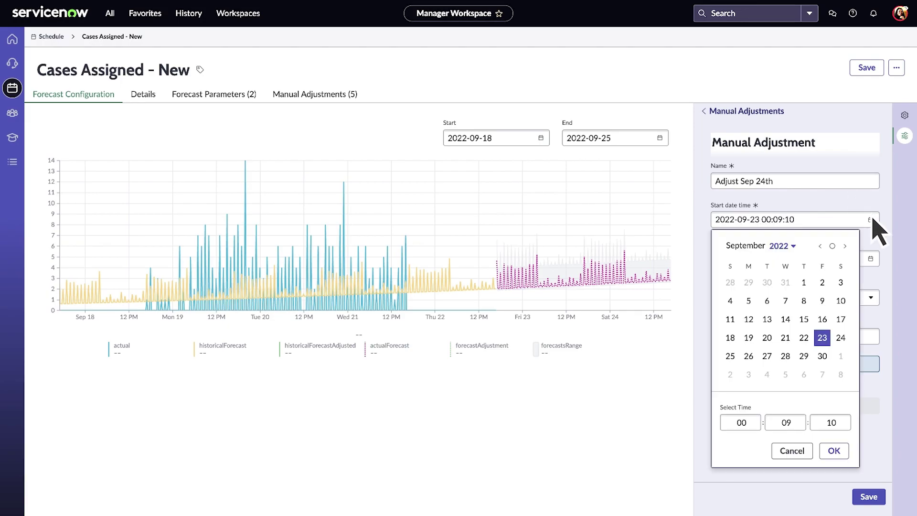
left_click(841, 338)
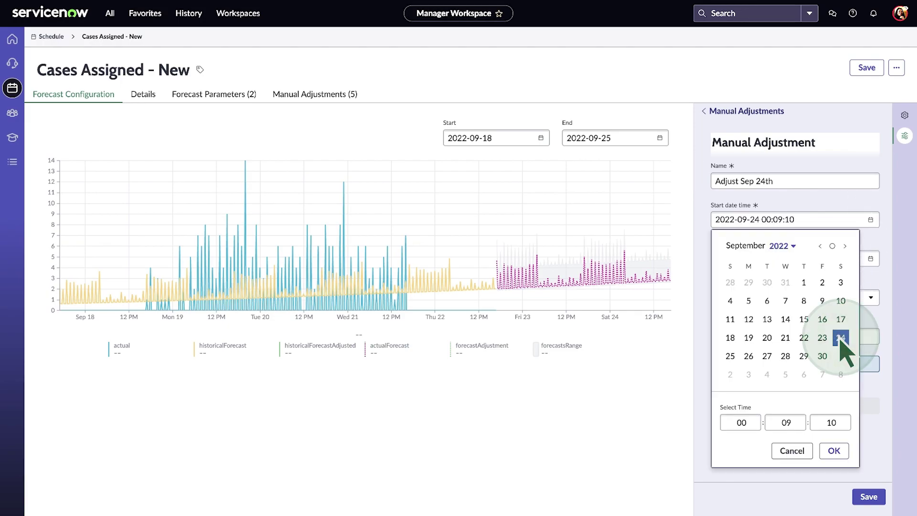
left_click(796, 426)
type("00")
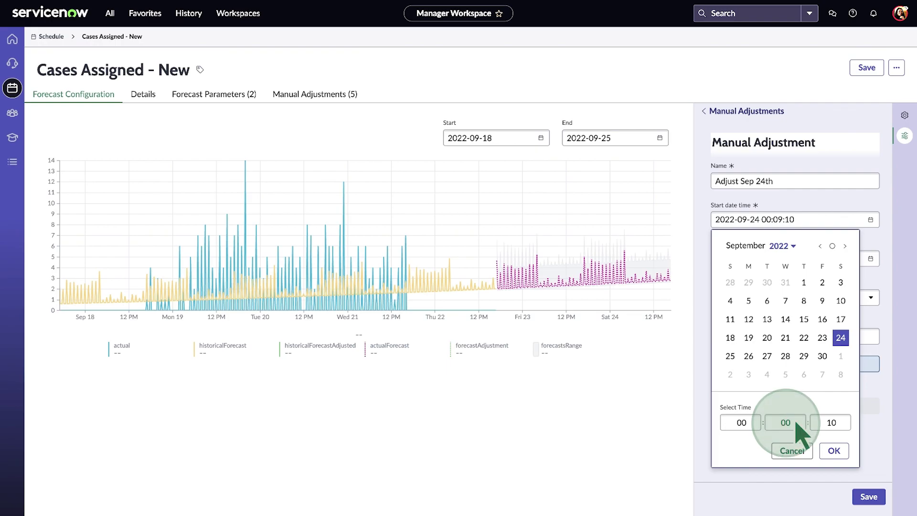
left_click(832, 451)
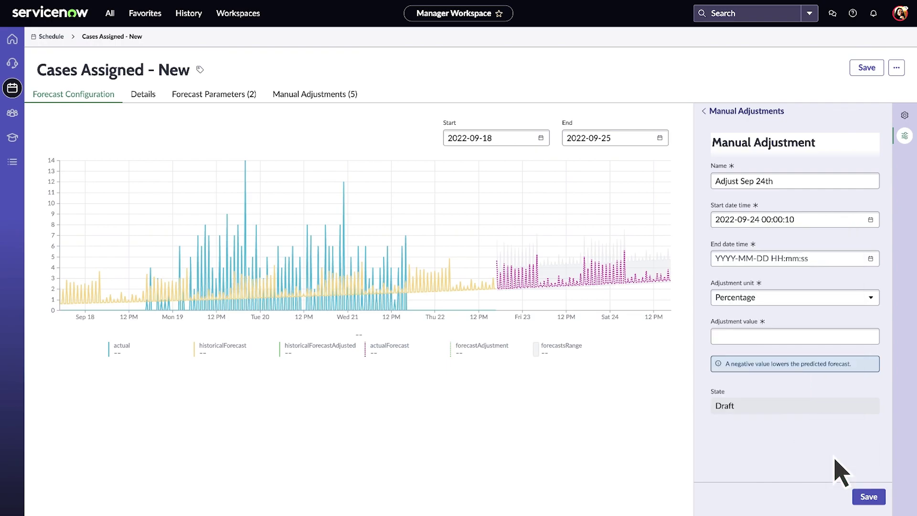
left_click(871, 259)
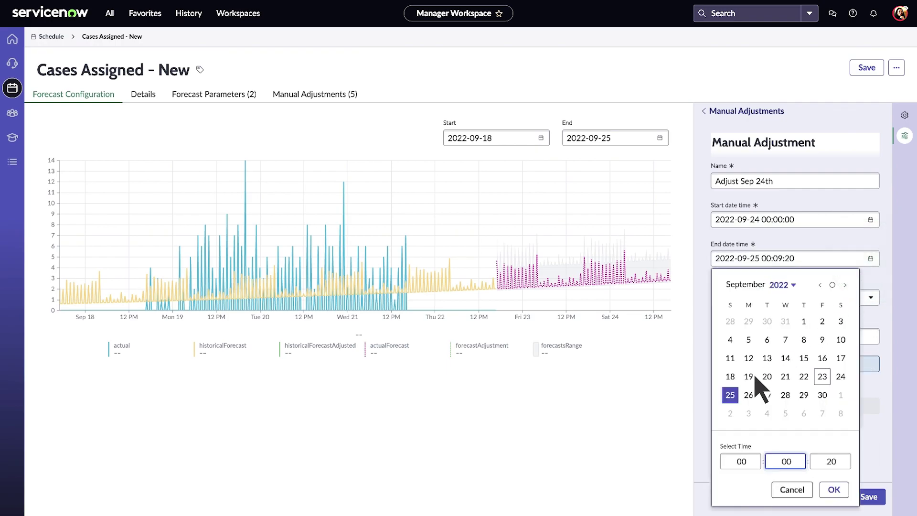
left_click(730, 395)
left_click(834, 489)
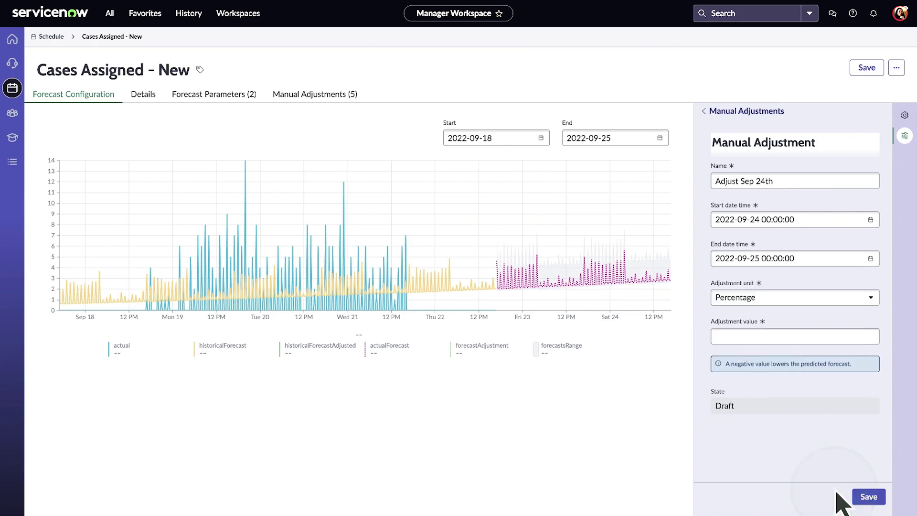
left_click(835, 338)
type("20")
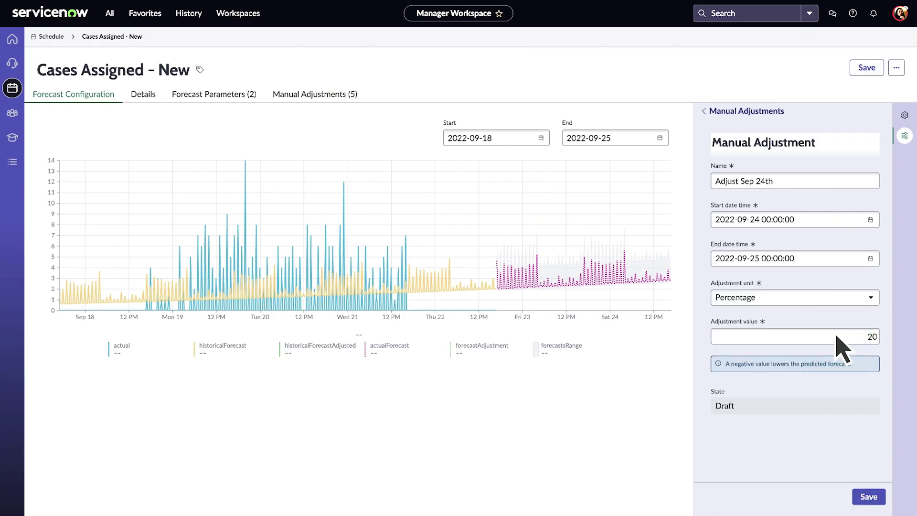
left_click(868, 497)
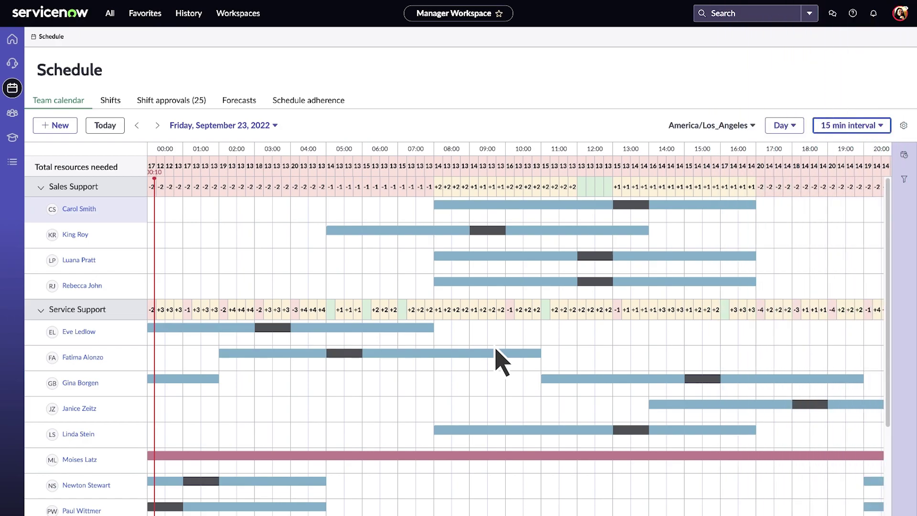
- Change the team calendar interval to 30 min, then to 60 min
left_click(844, 126)
left_click(851, 158)
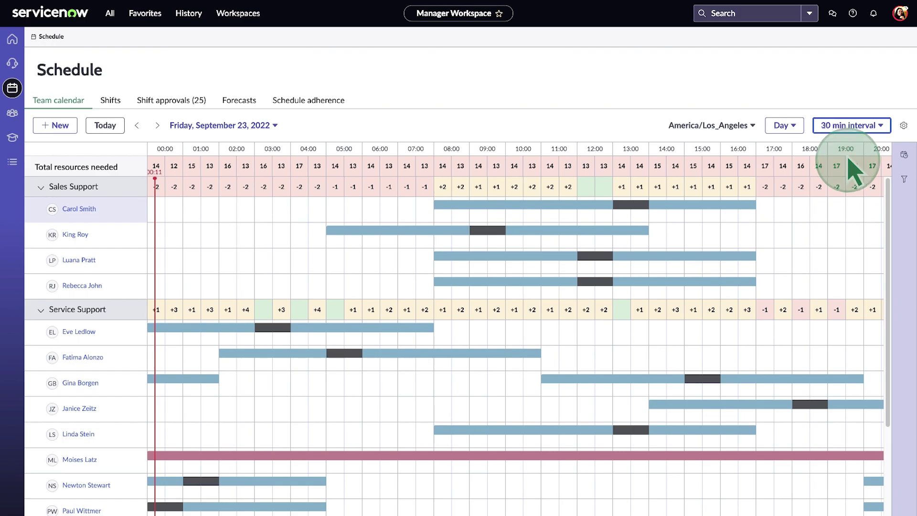
left_click(847, 127)
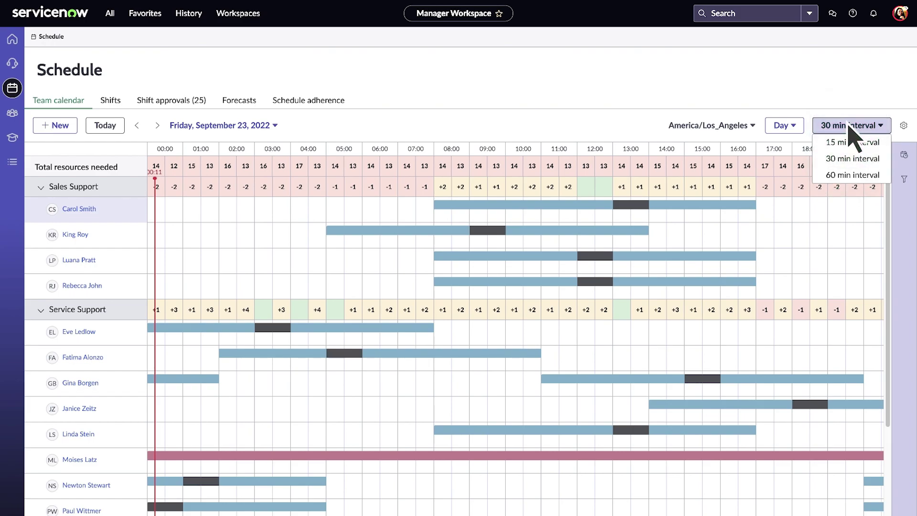
left_click(848, 176)
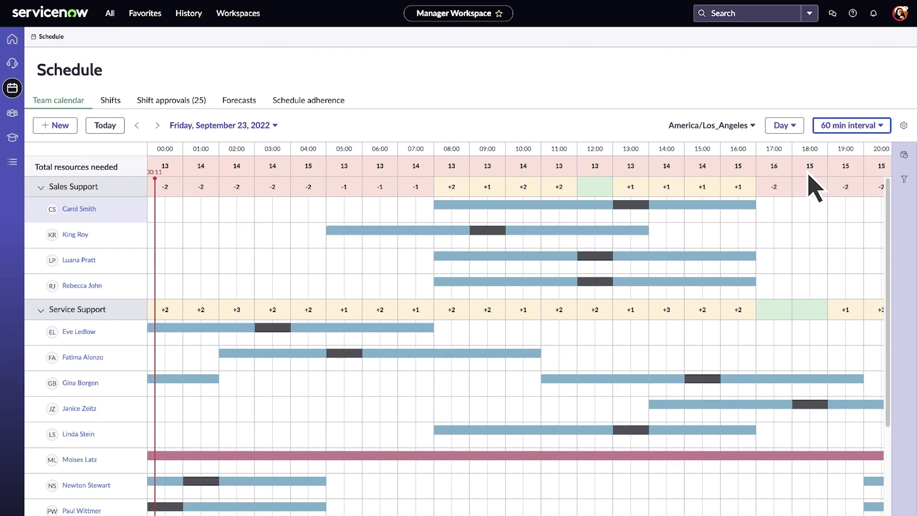
left_click(452, 169)
left_click(452, 313)
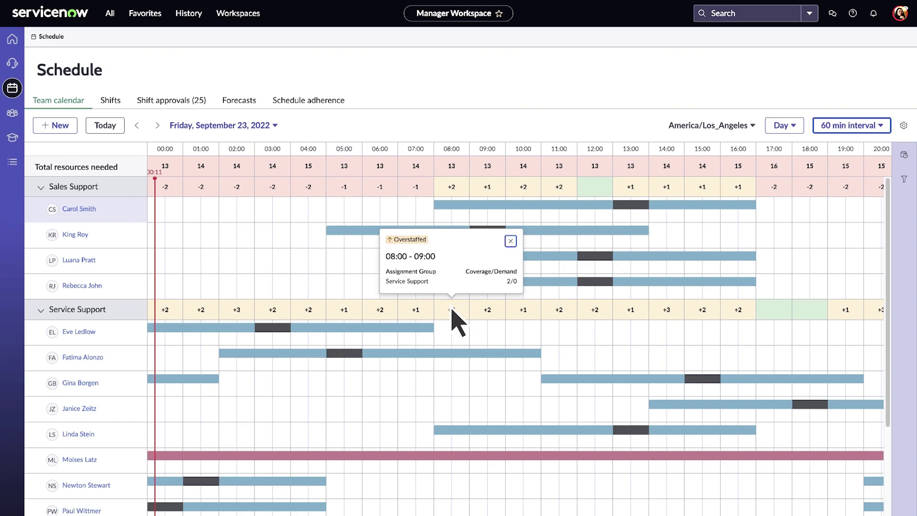
left_click(510, 241)
left_click(593, 189)
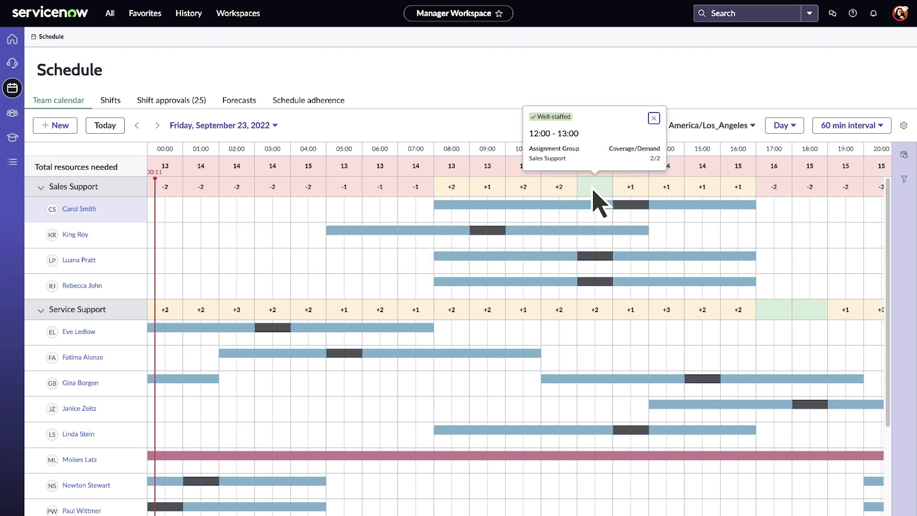
left_click(593, 193)
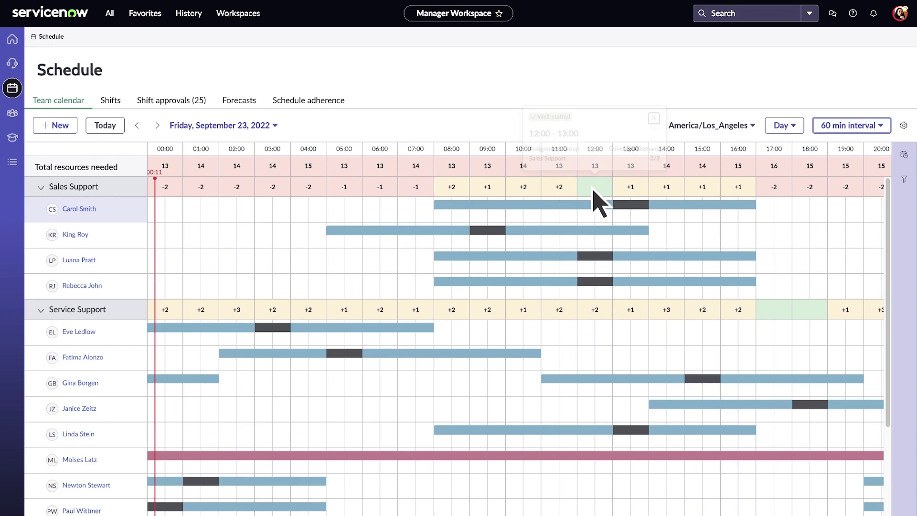